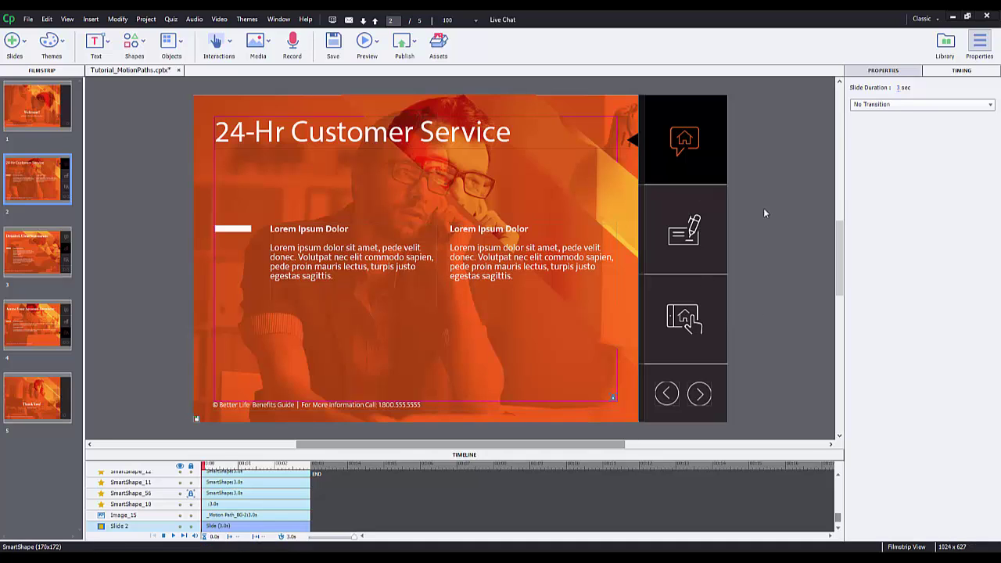
Select the woman-with-glasses photo overlay on slide 2 and look at its available transition options
click(503, 188)
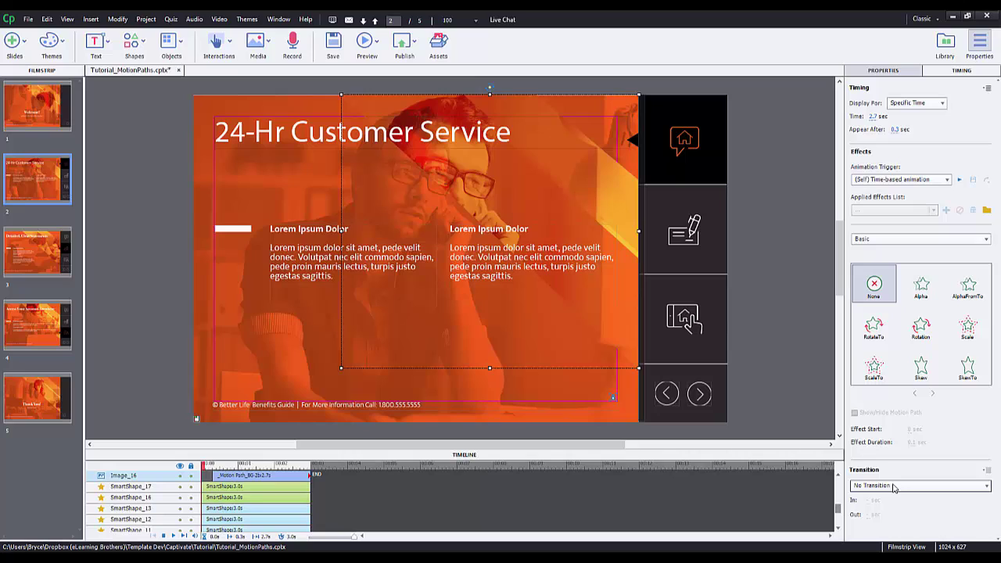
click(895, 487)
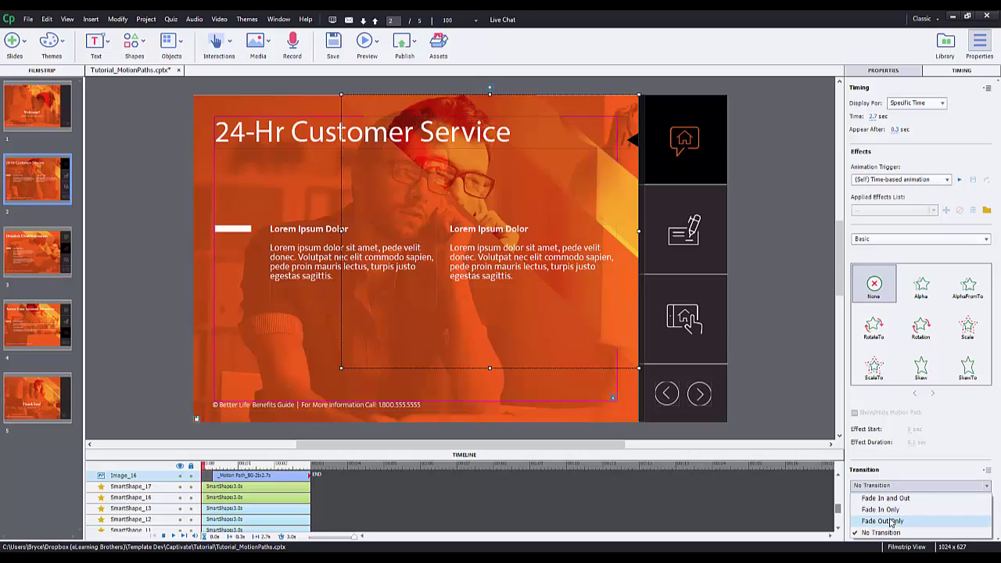
click(906, 476)
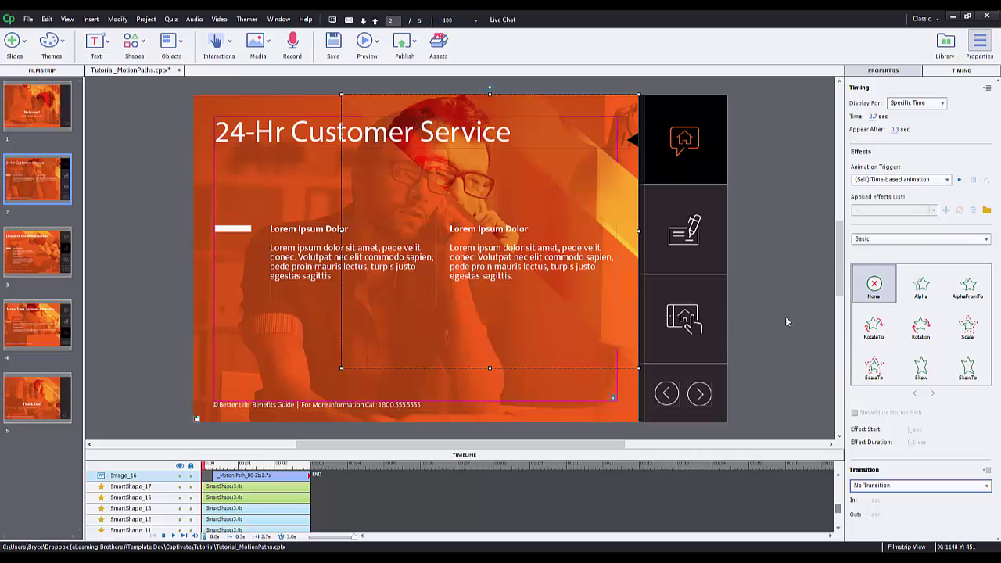
Apply the LeftToRight motion path effect to the selected photo overlay
click(930, 242)
click(920, 264)
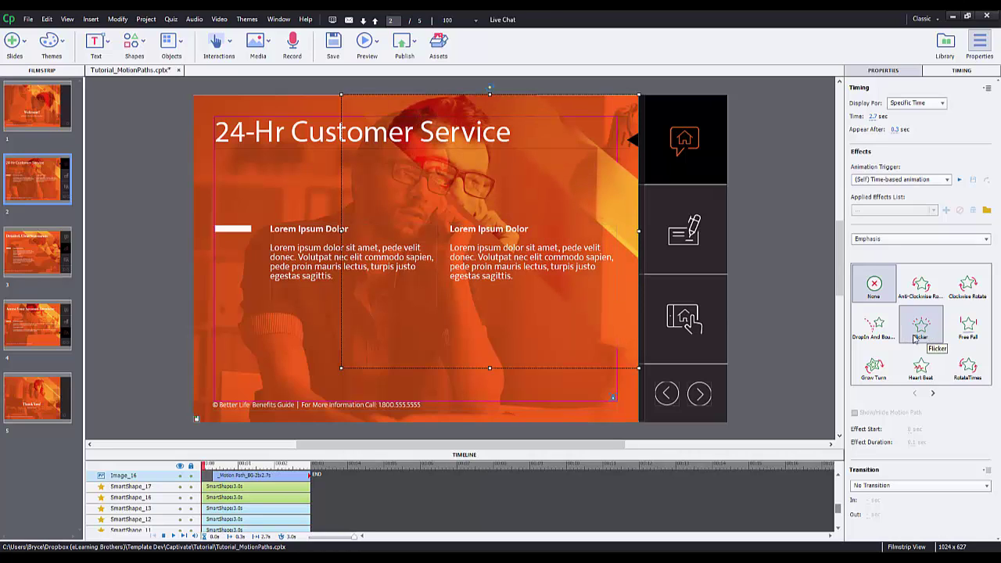
click(955, 238)
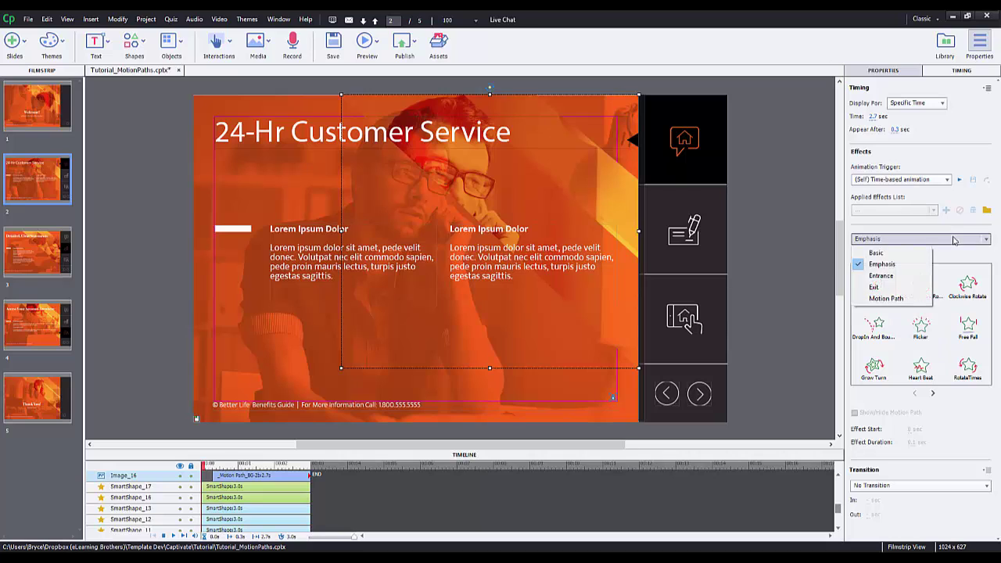
click(886, 298)
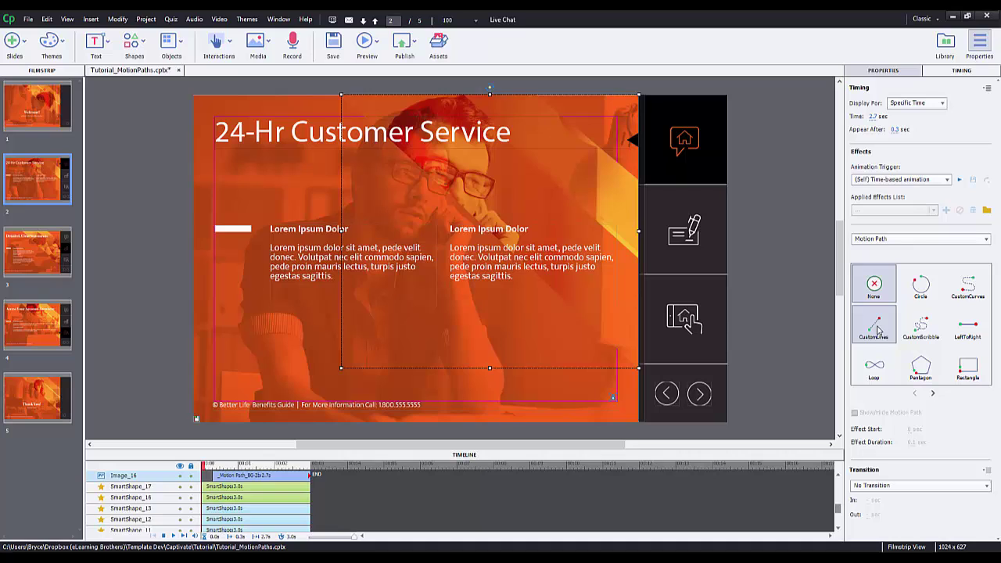
click(967, 332)
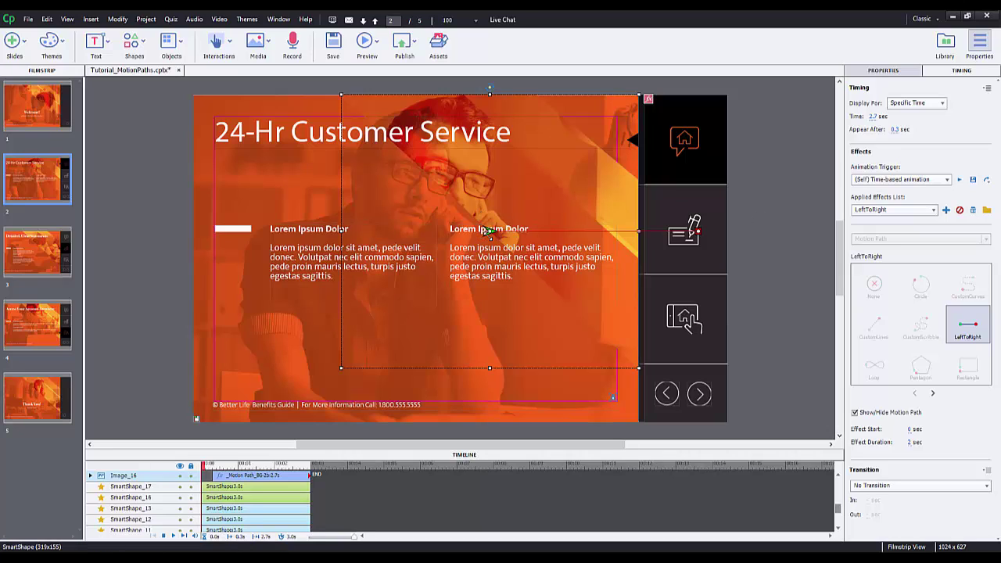
Move the LeftToRight path's start point to the slide's lower-left area and play the slide to check the motion
mouse_move(488, 232)
drag(489, 232, 295, 363)
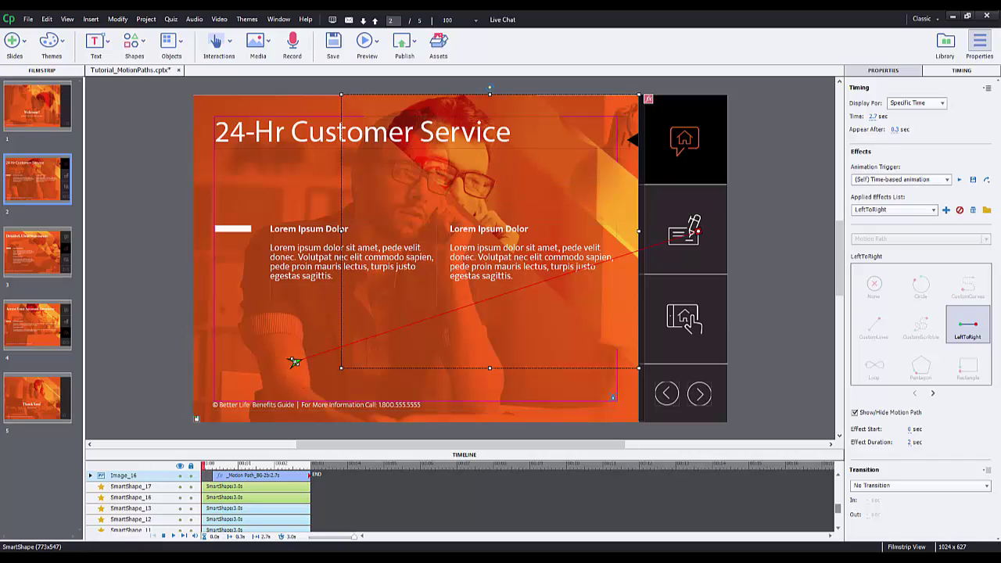
click(366, 45)
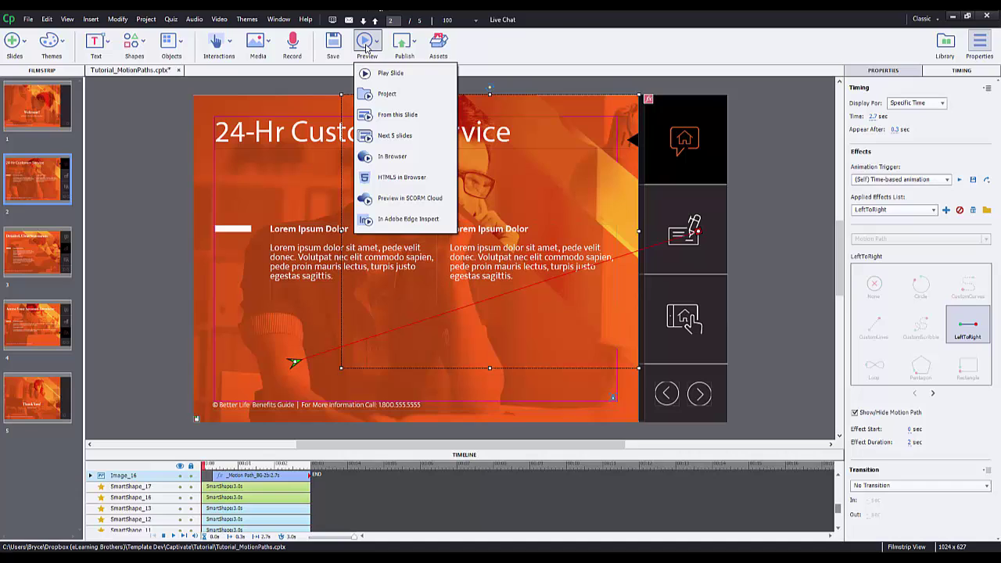
click(382, 73)
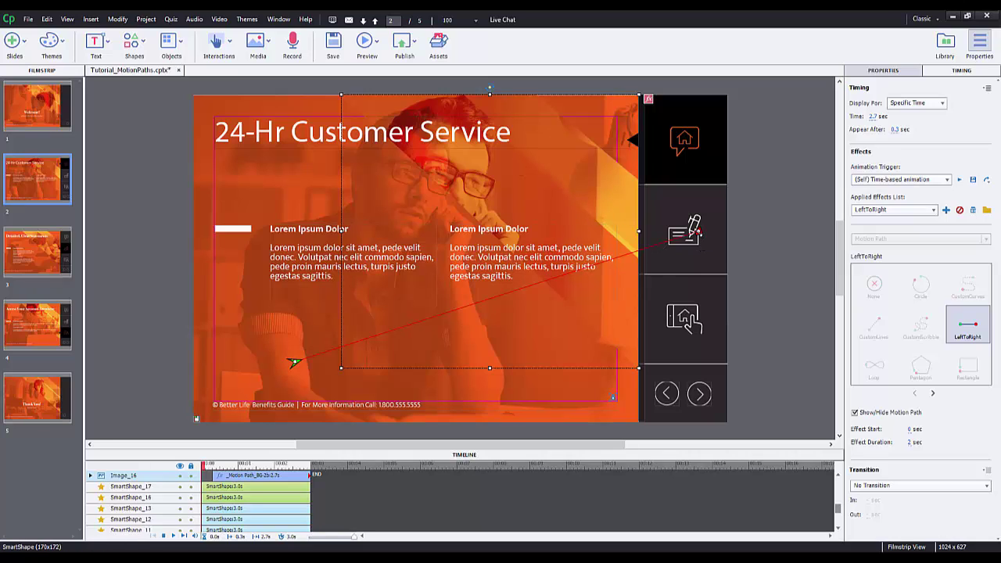
Move the LeftToRight path's end point to the photo overlay's center and play the slide to check the motion
drag(697, 232, 476, 220)
drag(486, 227, 492, 230)
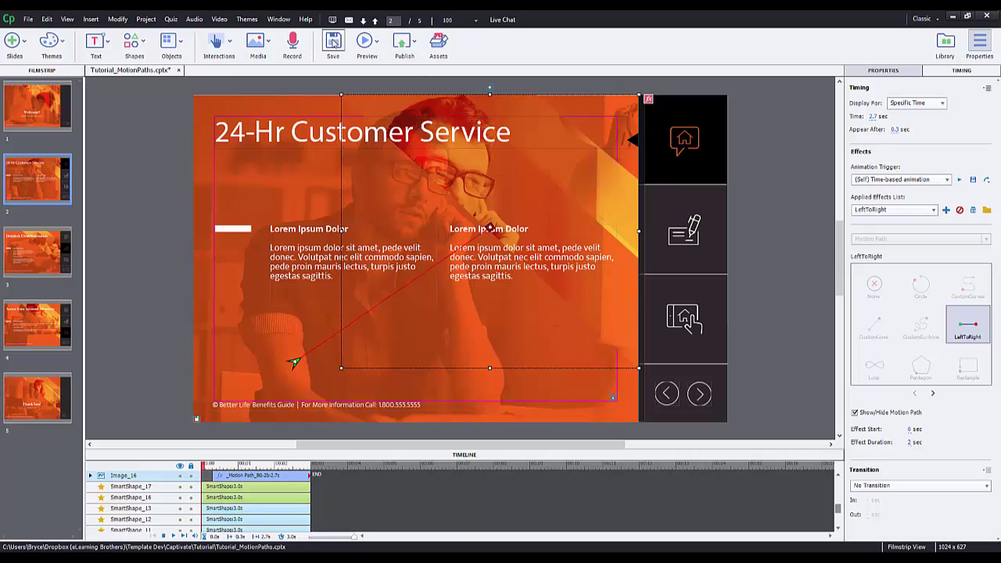
click(365, 43)
click(384, 73)
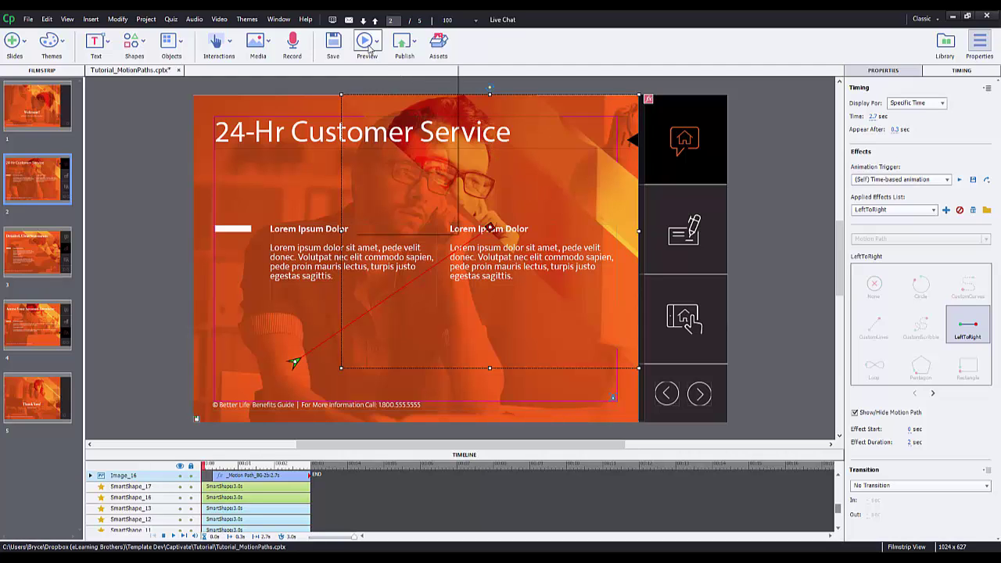
click(367, 47)
click(392, 74)
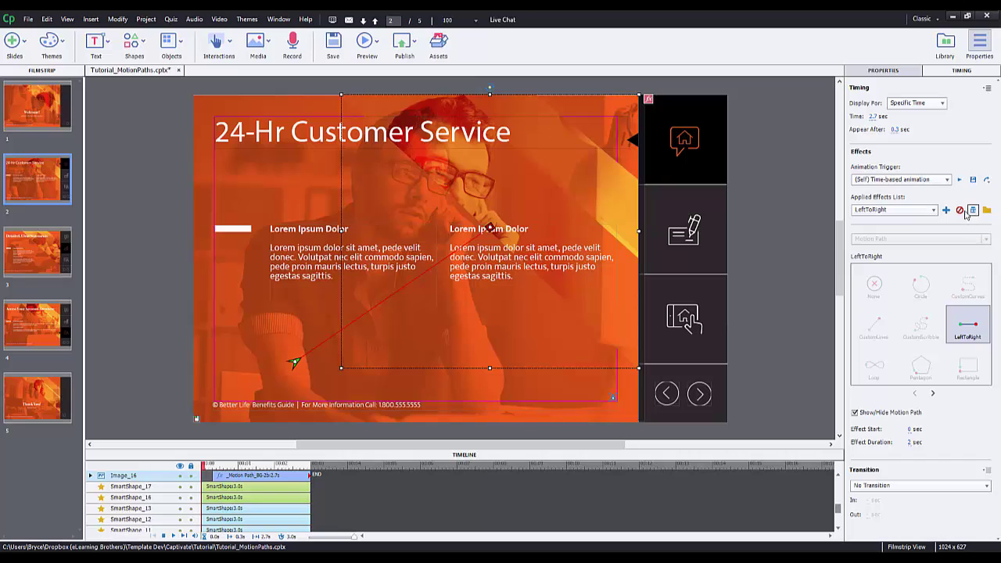
Add an EaseInRight entrance effect to the photo overlay as a second applied effect
click(946, 210)
click(958, 241)
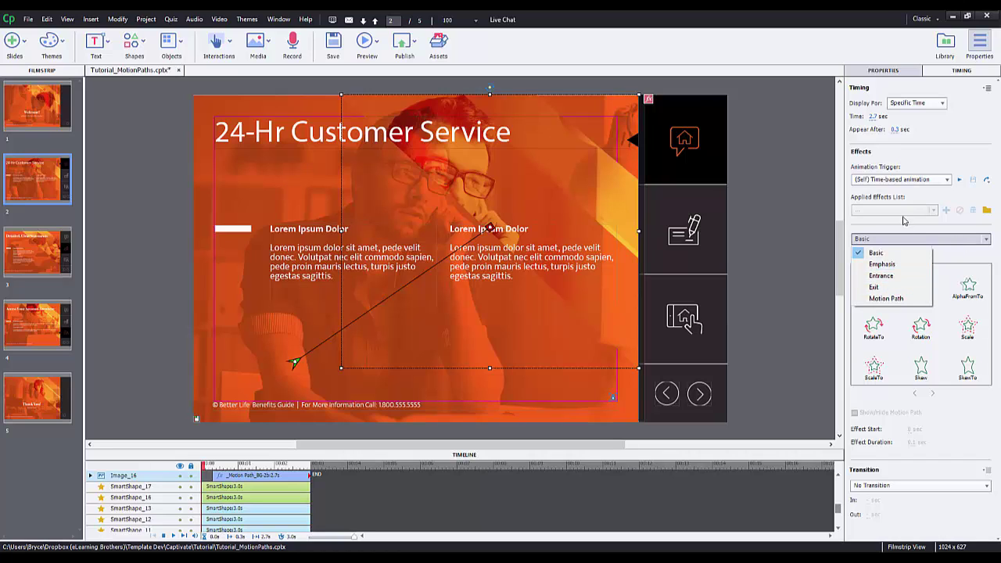
click(900, 281)
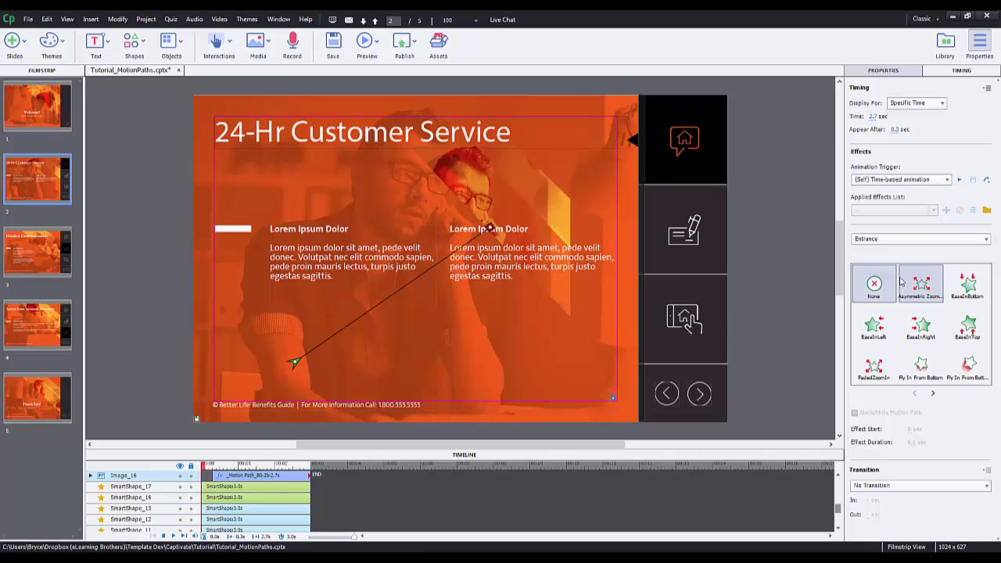
click(922, 329)
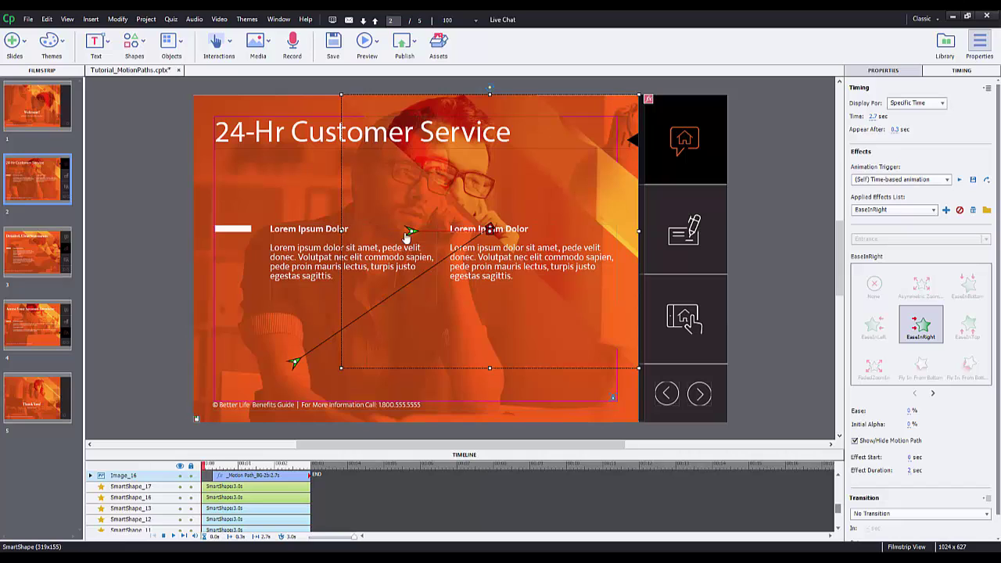
Move the EaseInRight path's start point up to the slide title, keep its end at the image center, and play the slide
drag(383, 154, 367, 118)
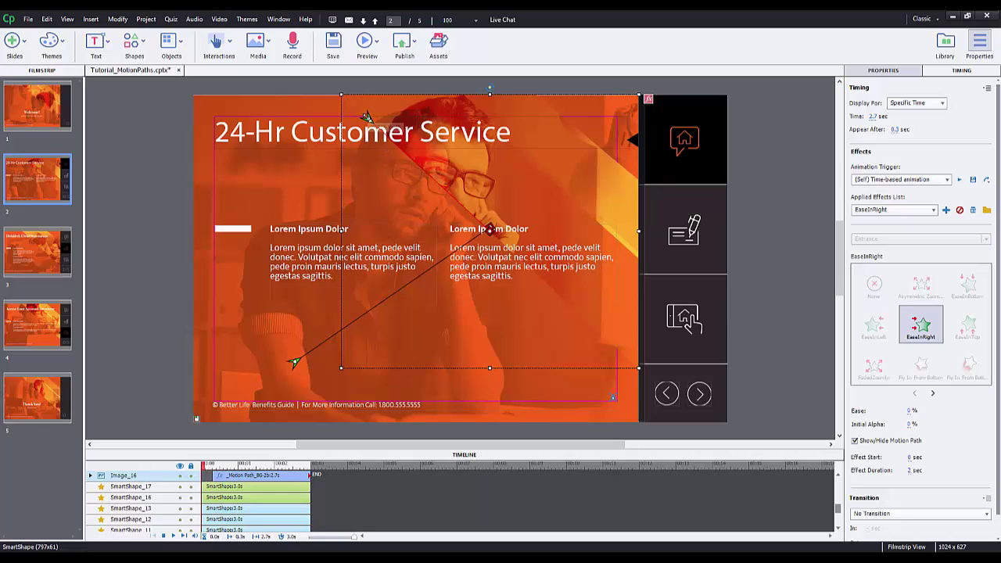
drag(366, 117, 367, 118)
drag(489, 229, 487, 229)
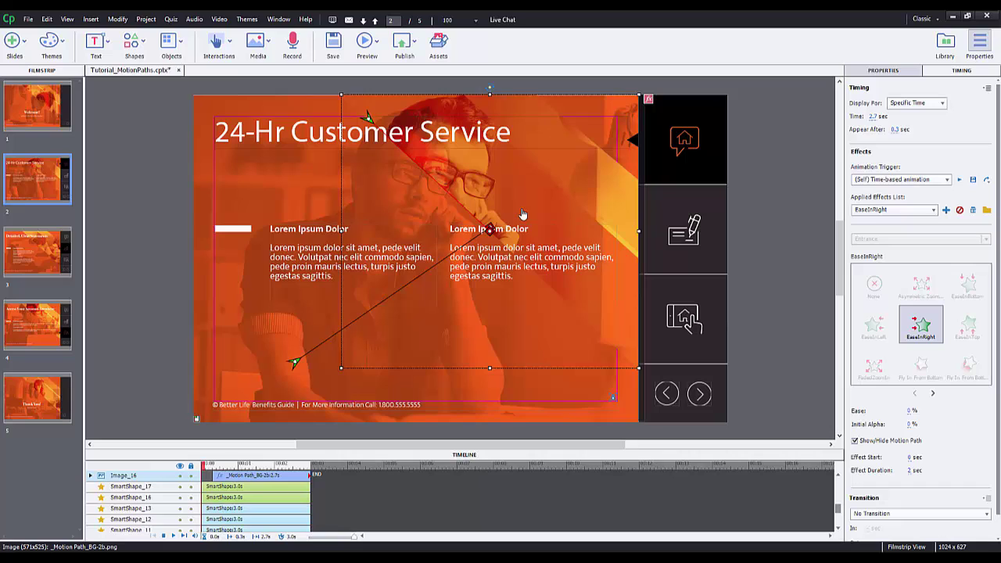
click(366, 43)
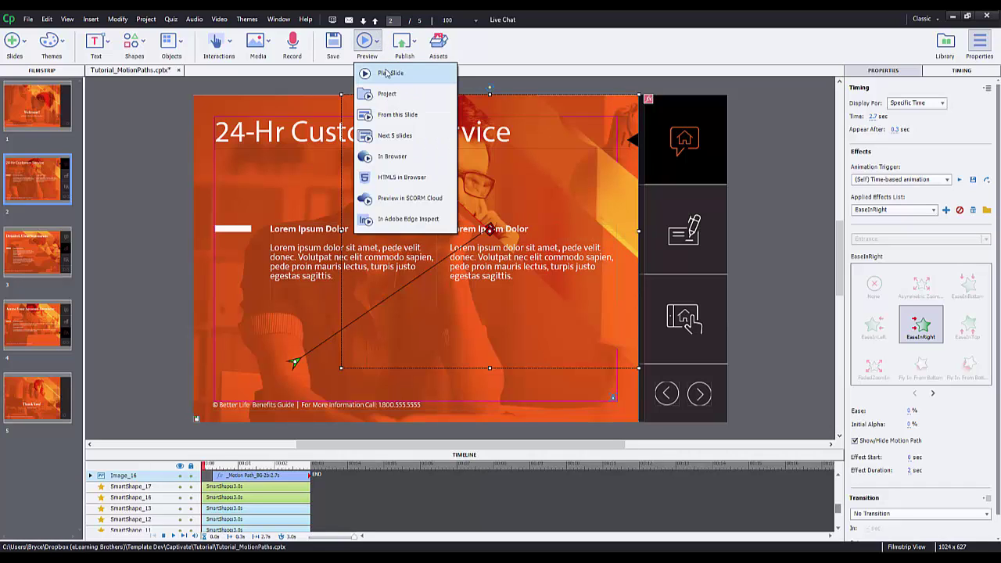
click(391, 74)
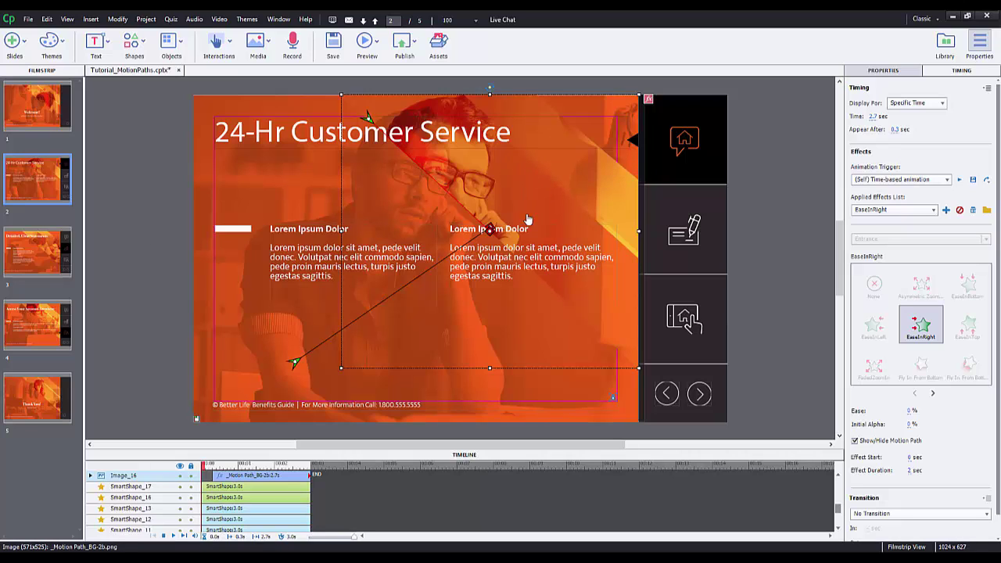
Delete the LeftToRight effect from the photo overlay's applied effects and play the slide to check the EaseInRight animation
click(933, 213)
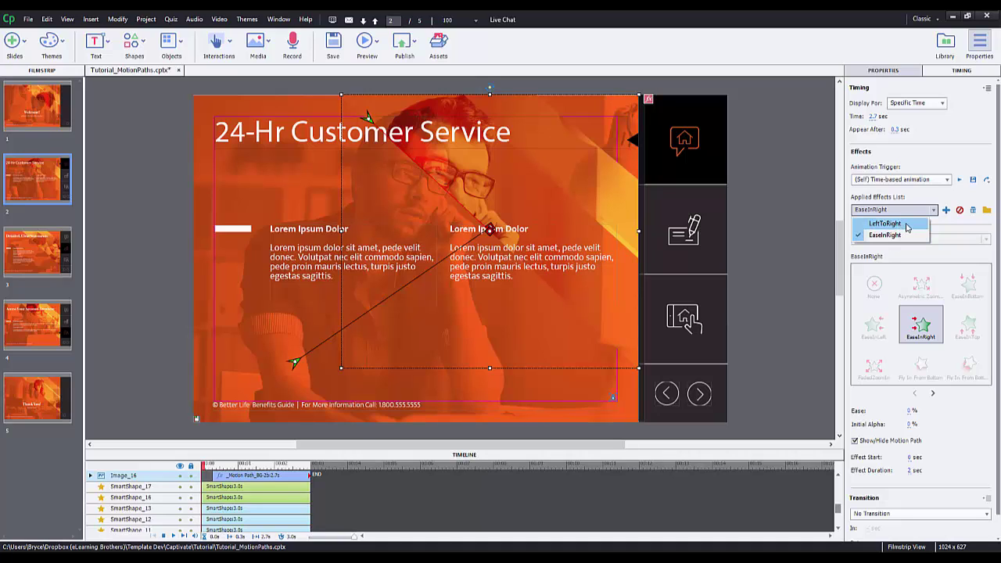
click(904, 226)
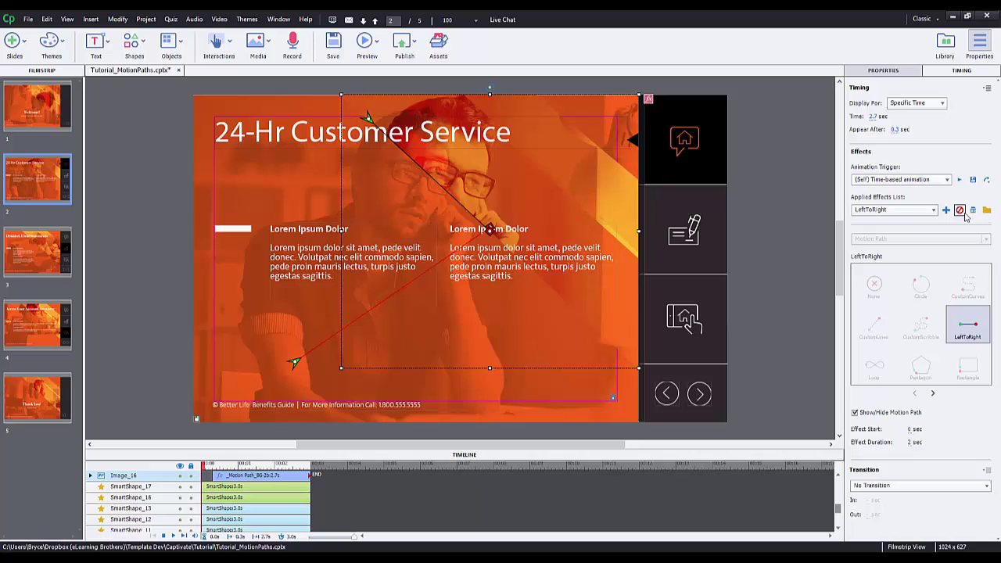
click(973, 211)
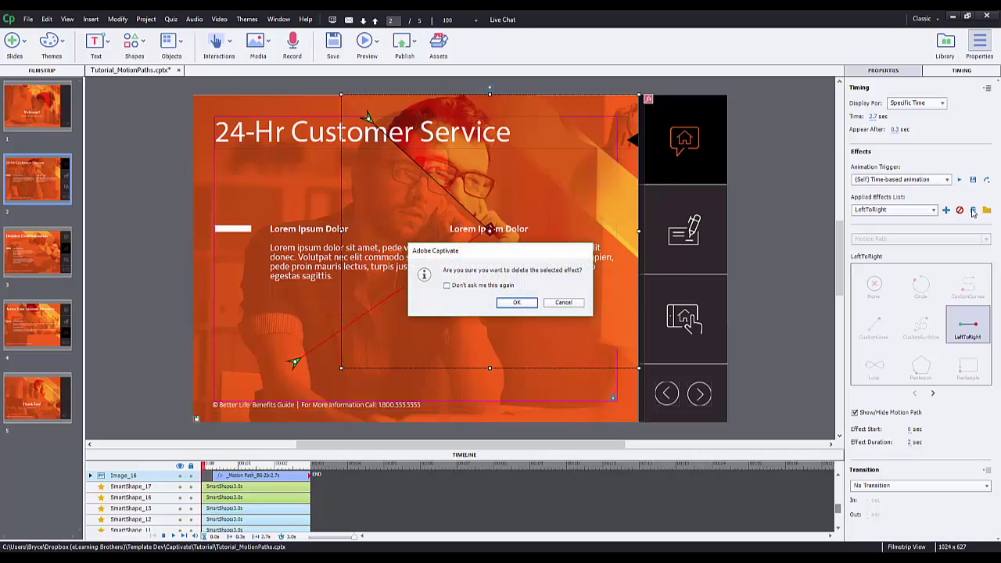
click(517, 302)
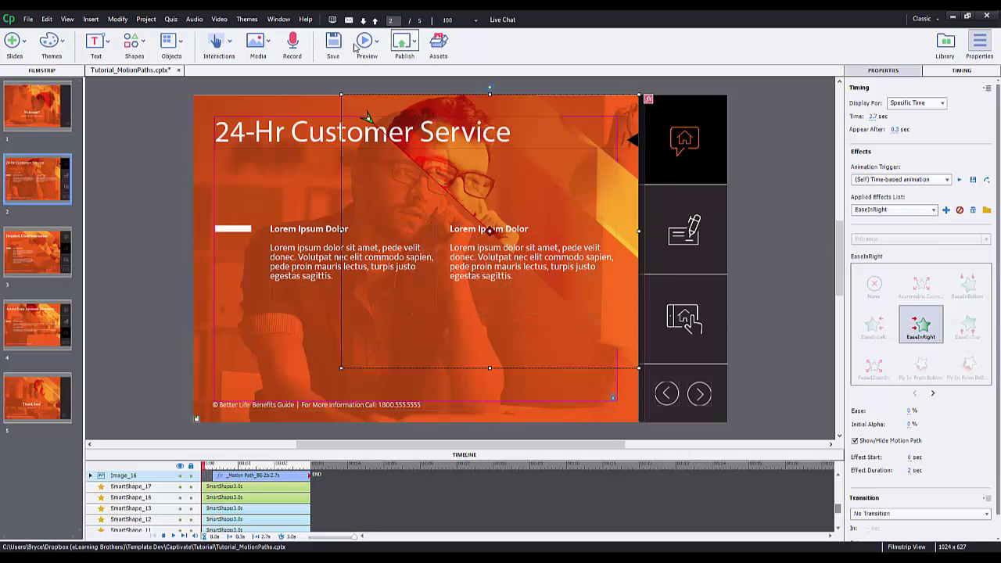
click(365, 44)
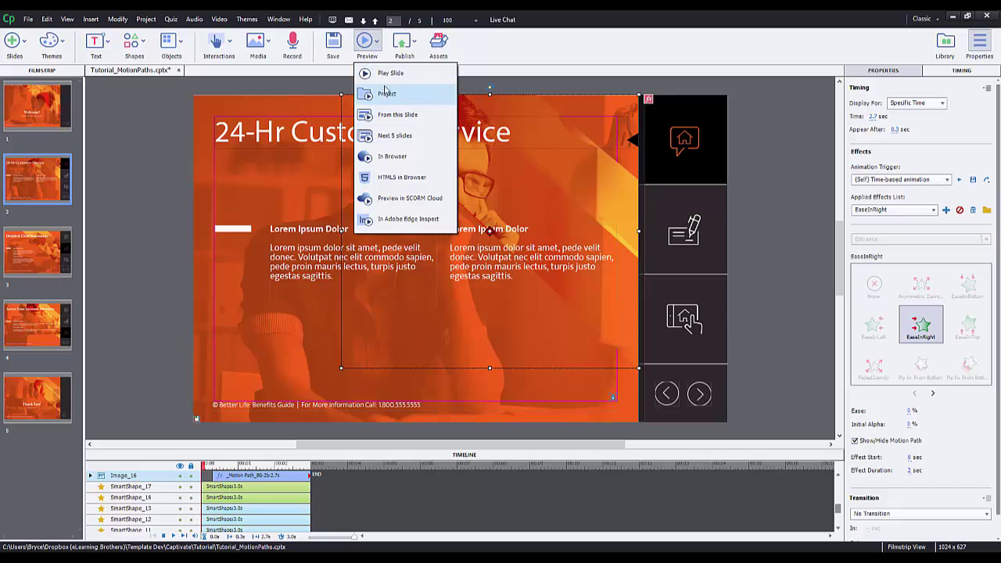
click(387, 73)
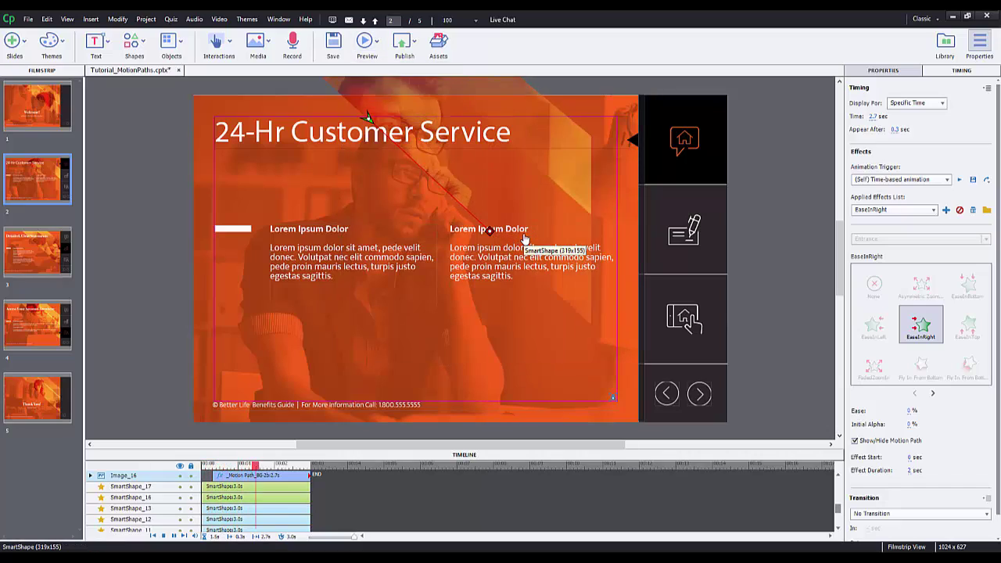